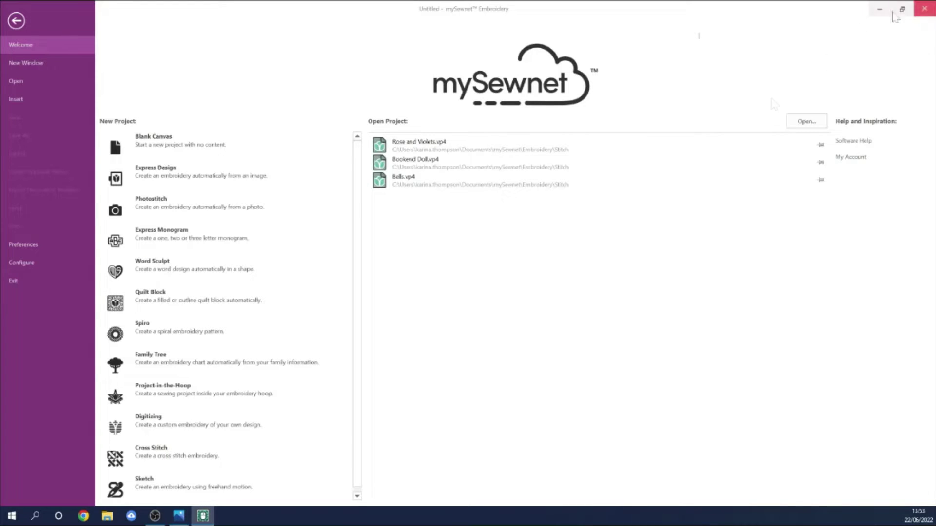
# Open Configure from the File menu and view its Utilities tools, including Thread Cache and Quick Font
pyautogui.click(583, 55)
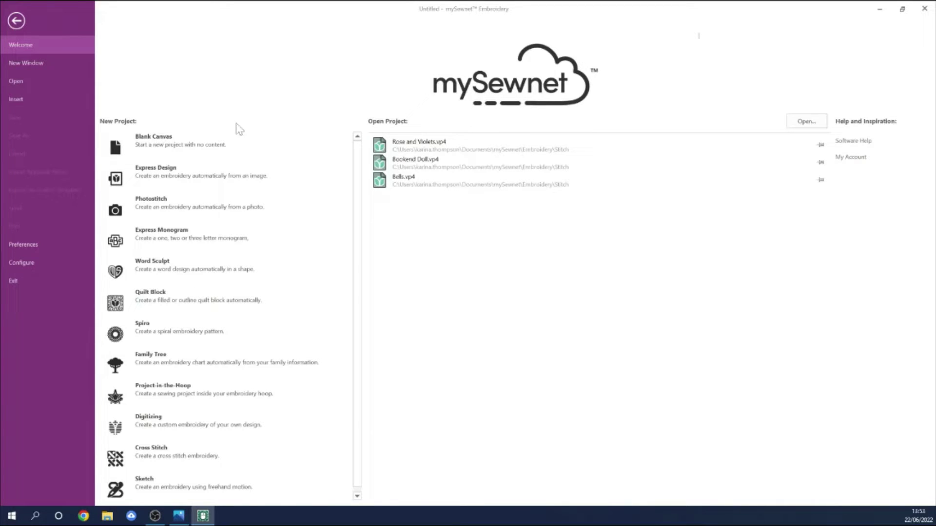
pyautogui.click(75, 107)
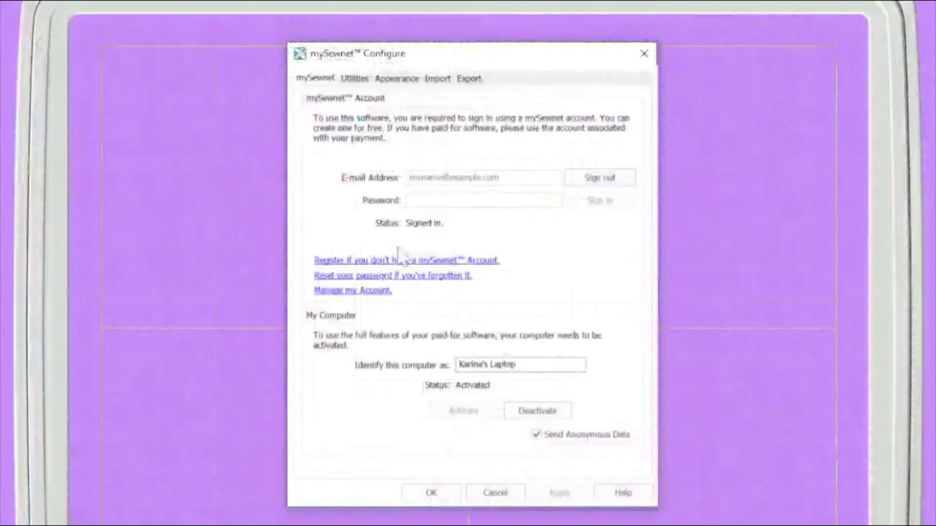
pyautogui.click(359, 78)
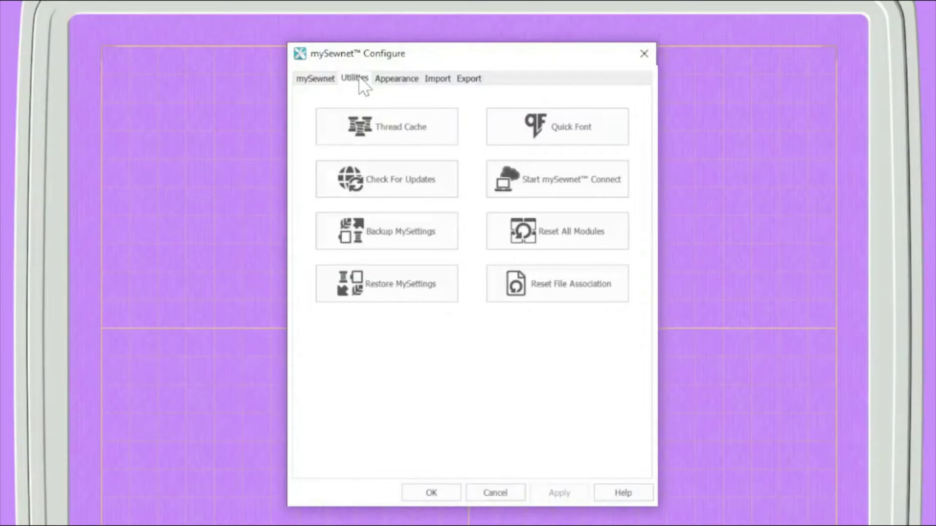
pyautogui.click(376, 131)
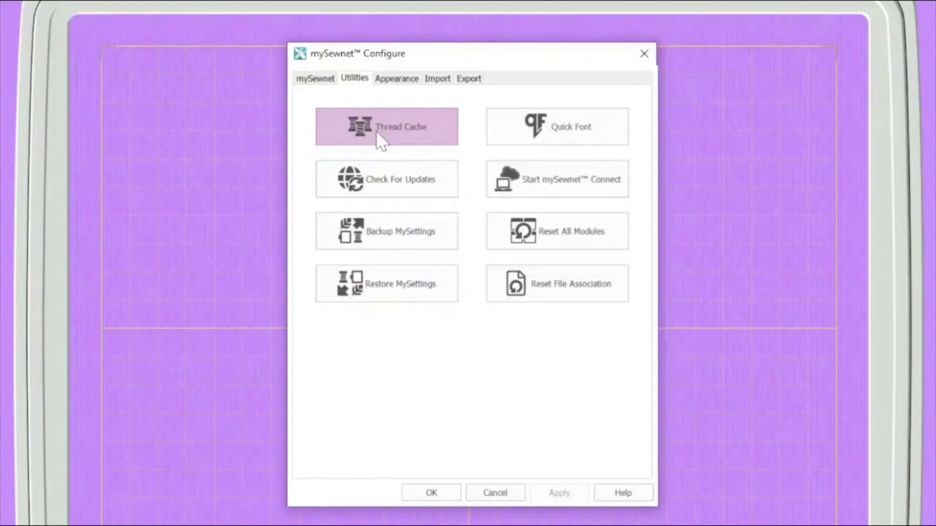
pyautogui.click(559, 134)
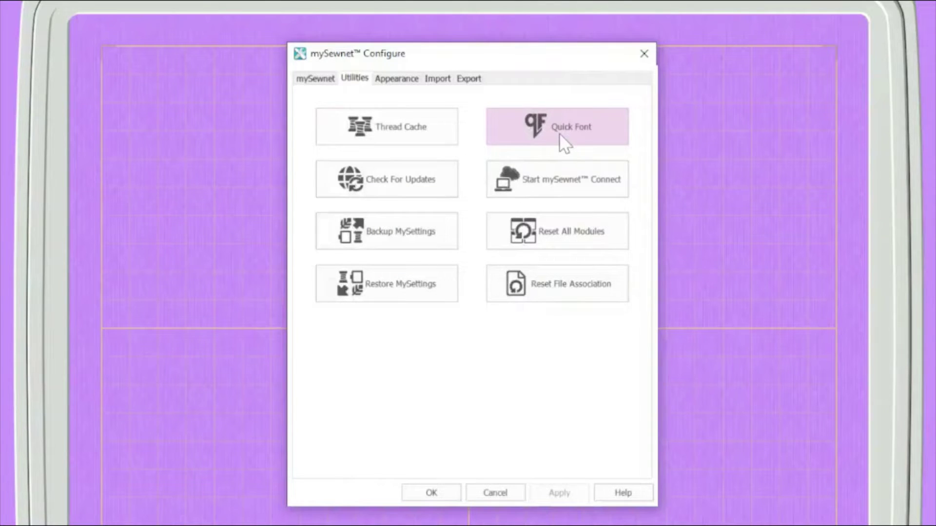
pyautogui.click(560, 134)
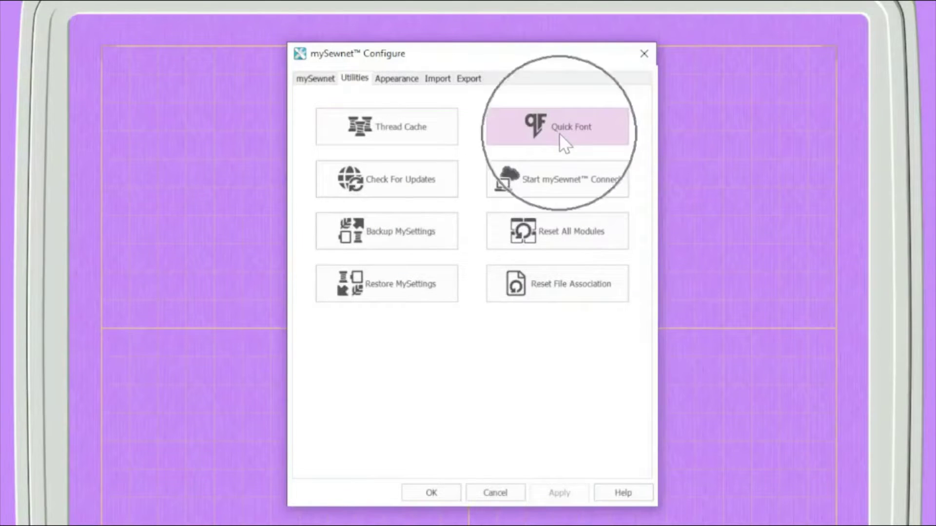
# Run Check For Updates and dismiss the notice that no update is available
pyautogui.click(417, 188)
pyautogui.click(416, 186)
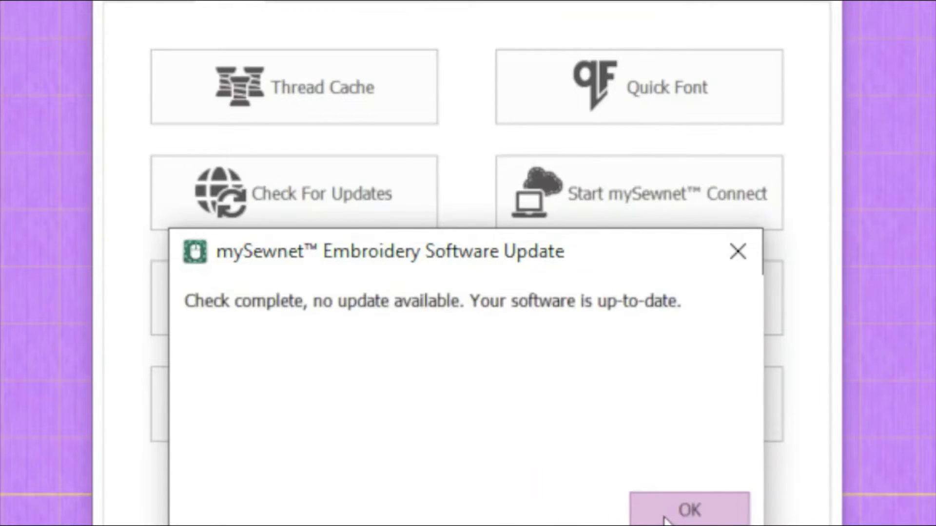
pyautogui.click(666, 521)
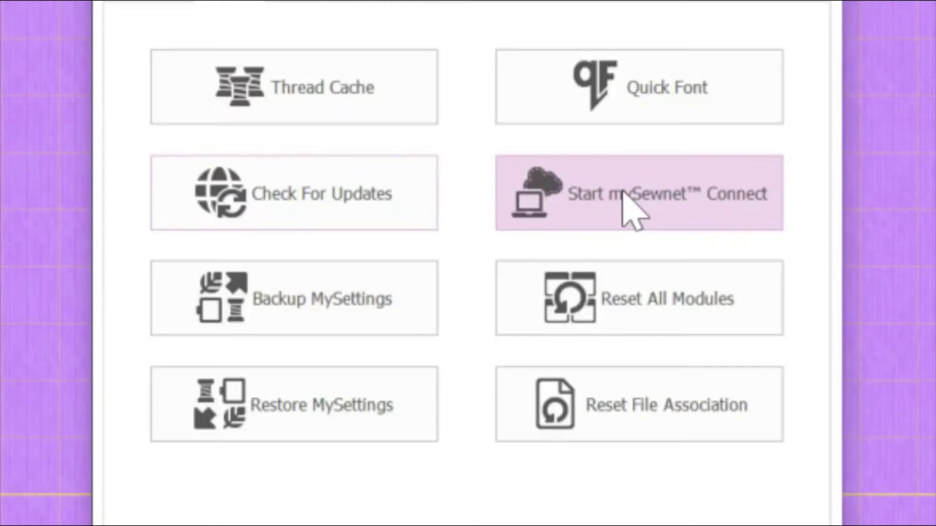
pyautogui.click(623, 191)
pyautogui.click(623, 191)
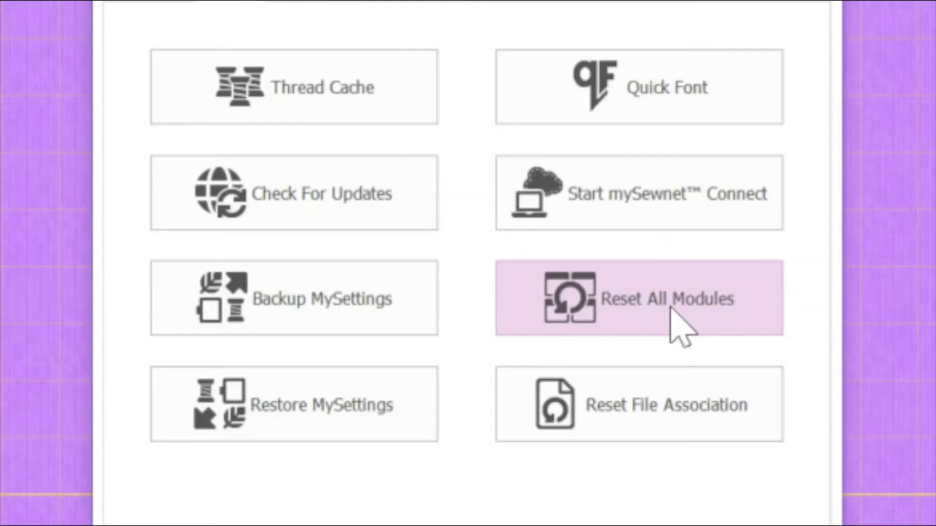
# Run Reset All Modules, accepting the warning and the modules-closed confirmation
pyautogui.click(671, 307)
pyautogui.click(671, 307)
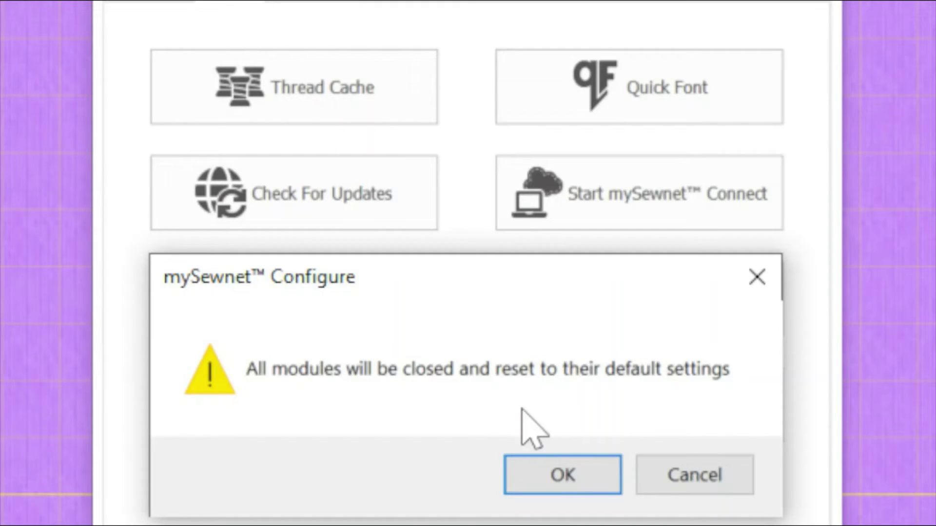
pyautogui.click(561, 480)
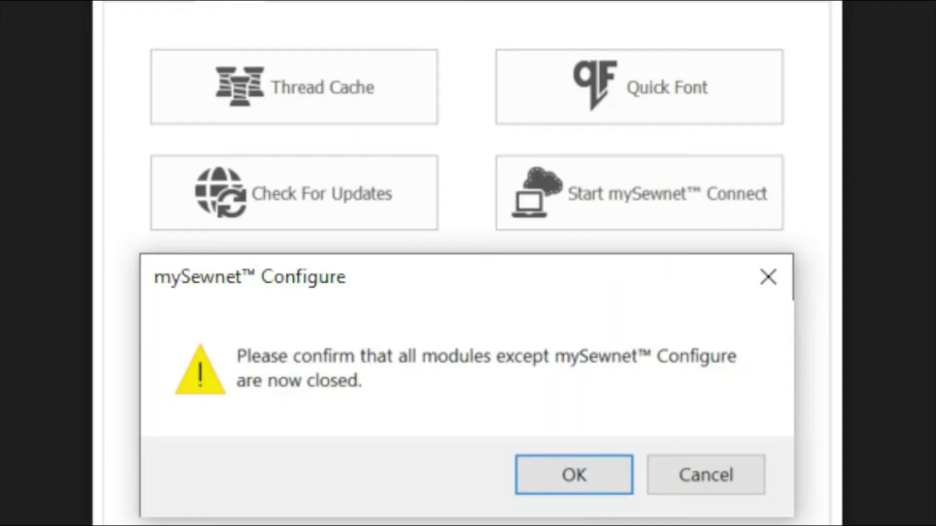
pyautogui.click(592, 477)
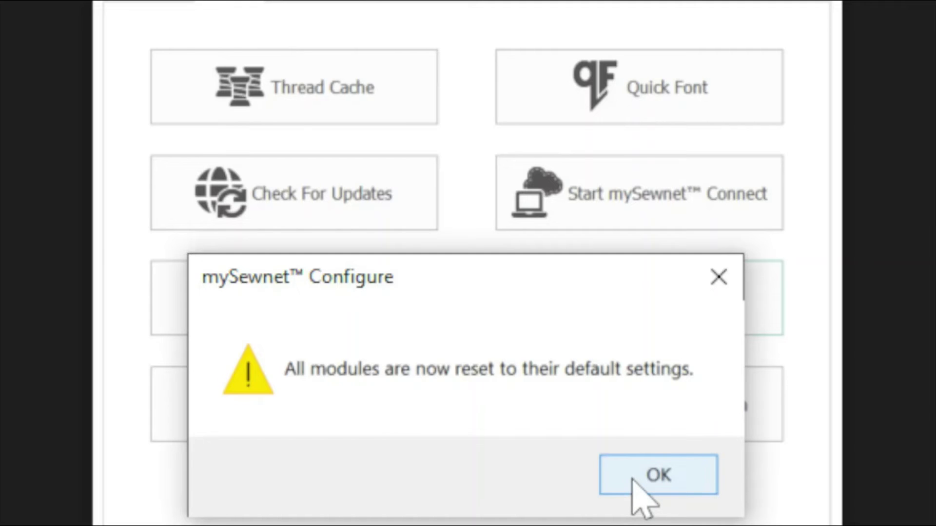
pyautogui.click(632, 480)
# Dismiss the 'All modules are now reset' message
pyautogui.click(632, 480)
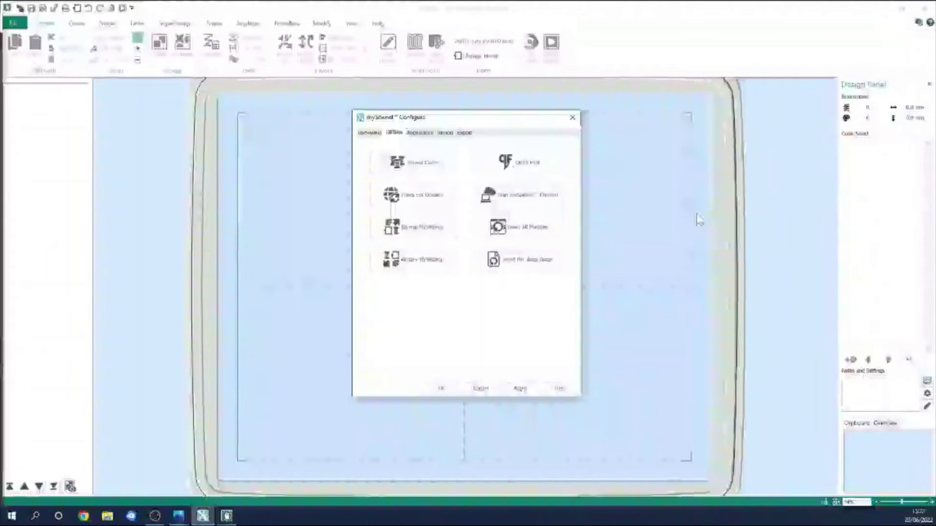
pyautogui.click(699, 219)
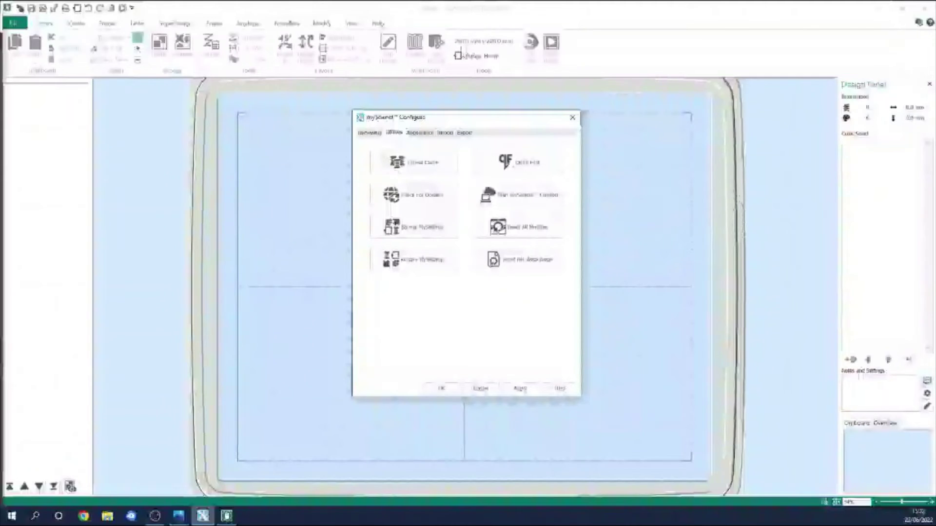
# Go to the File start page and choose Open from its left menu
pyautogui.click(24, 25)
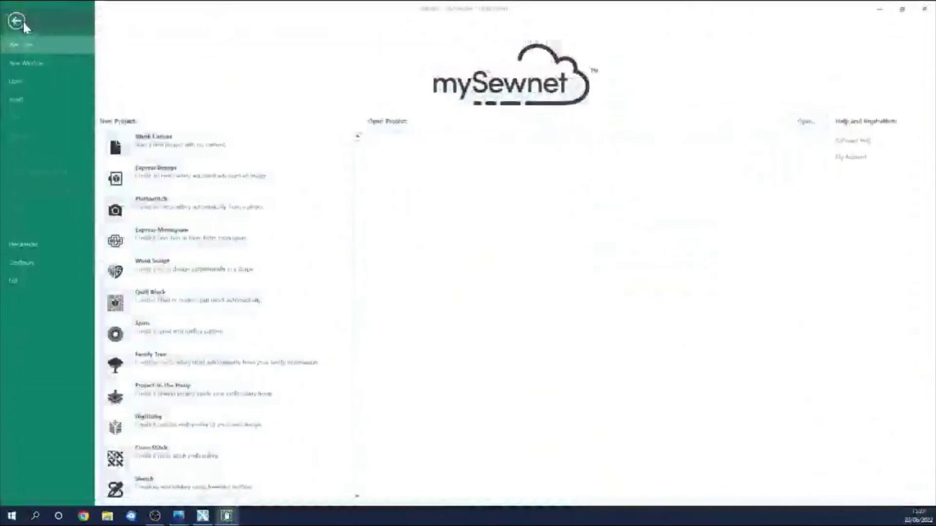
pyautogui.click(64, 87)
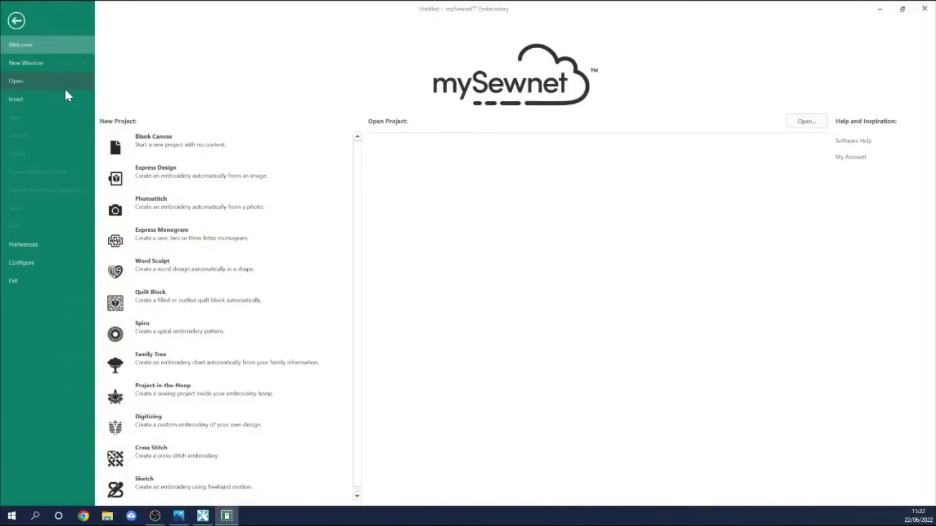
pyautogui.click(409, 139)
pyautogui.click(409, 140)
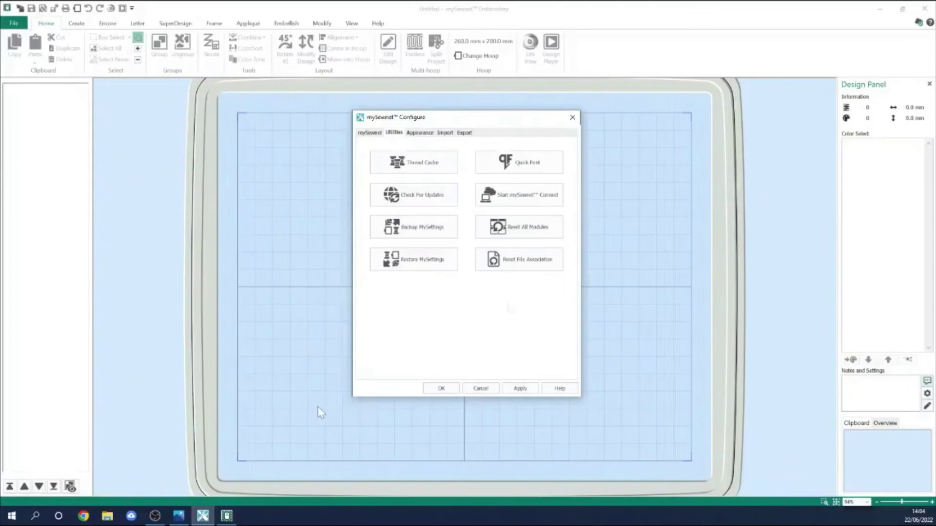
# Close the Configure window with Esc and go back to the File start page
pyautogui.click(647, 245)
pyautogui.click(647, 245)
pyautogui.press('Escape')
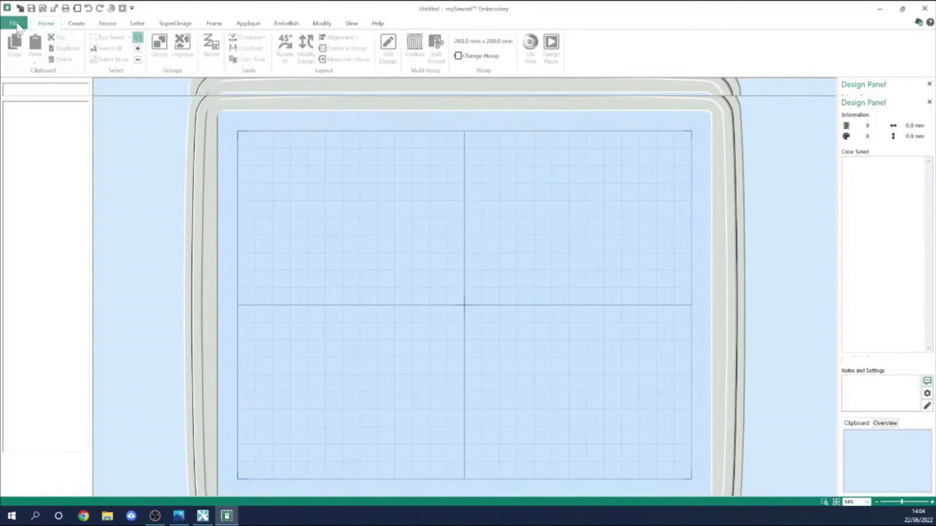
pyautogui.click(14, 24)
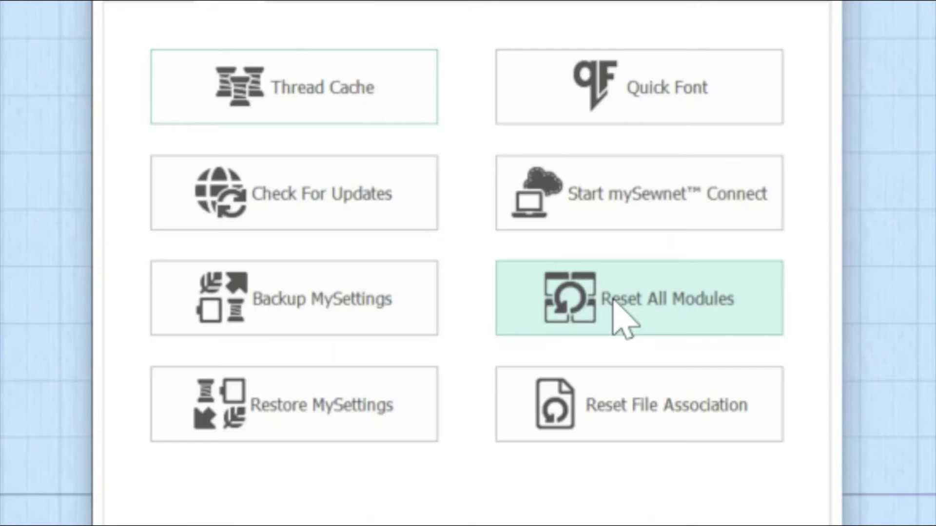
pyautogui.click(644, 421)
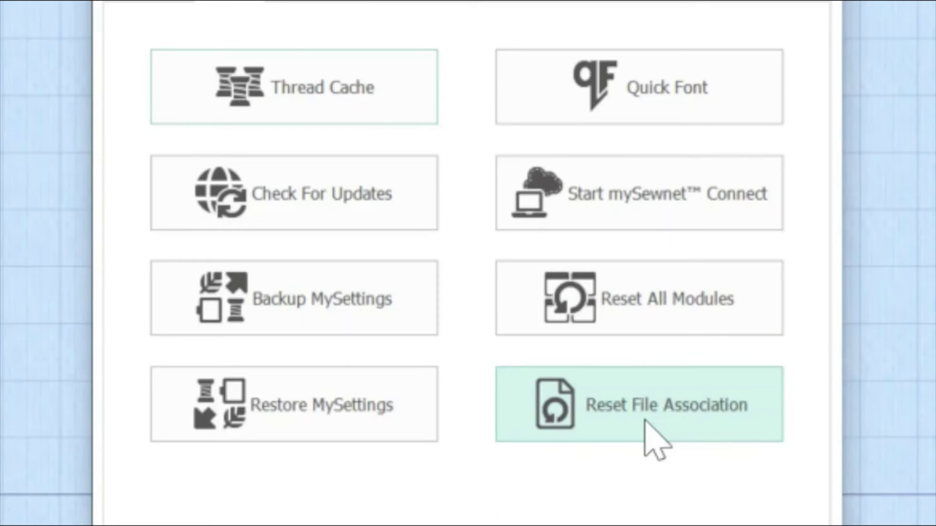
pyautogui.click(244, 295)
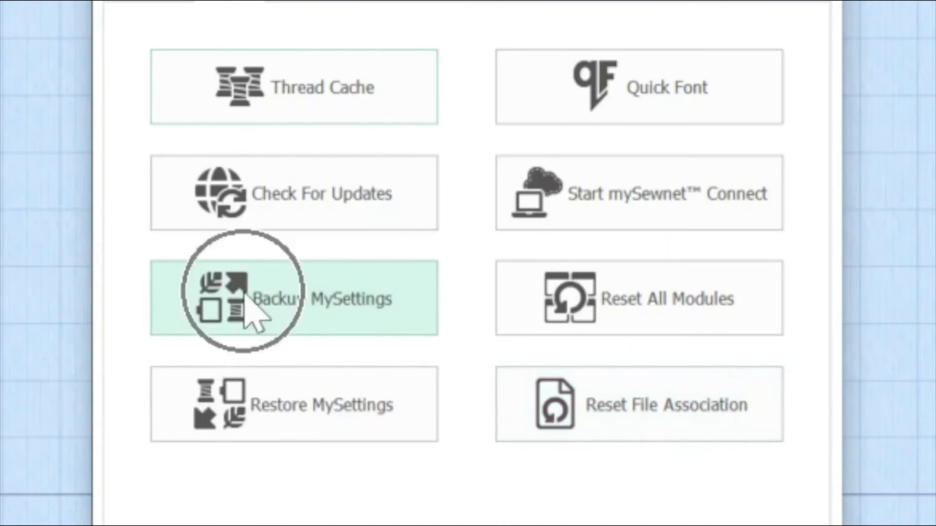
pyautogui.click(286, 407)
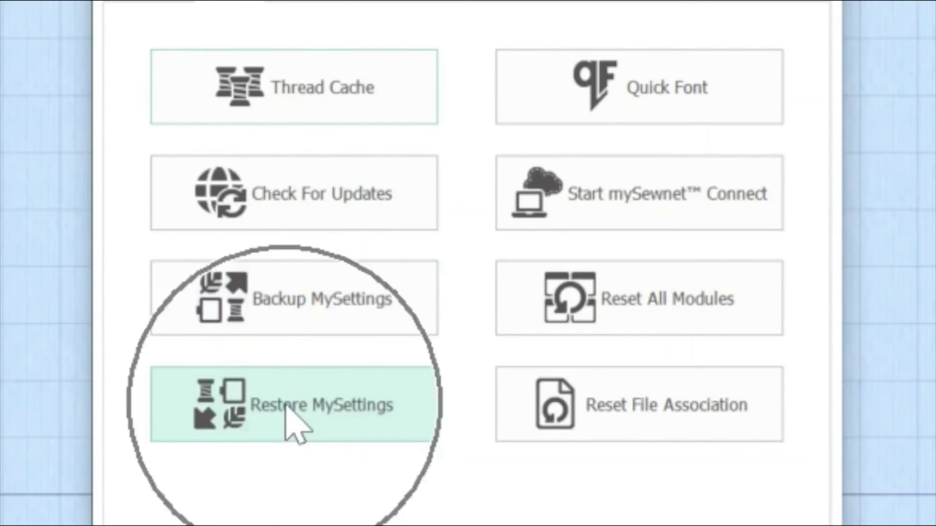
pyautogui.click(288, 296)
pyautogui.click(287, 295)
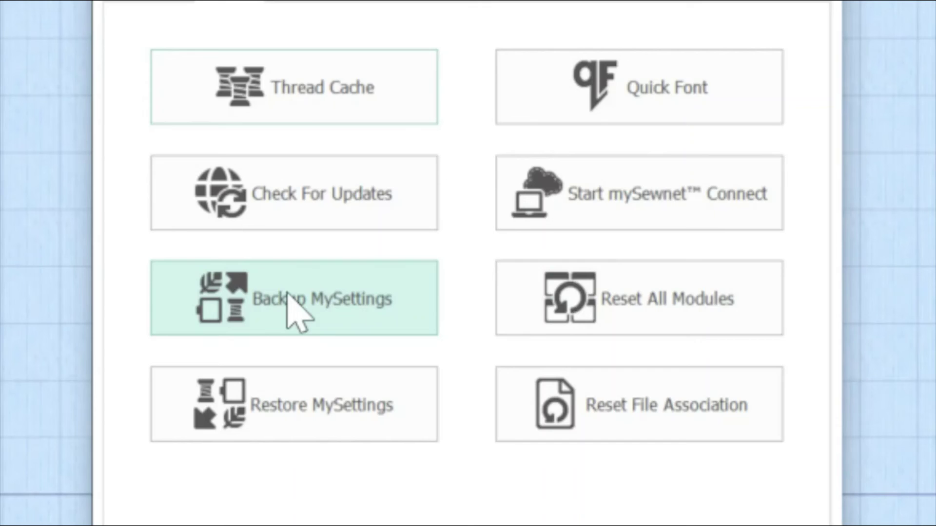
pyautogui.click(287, 294)
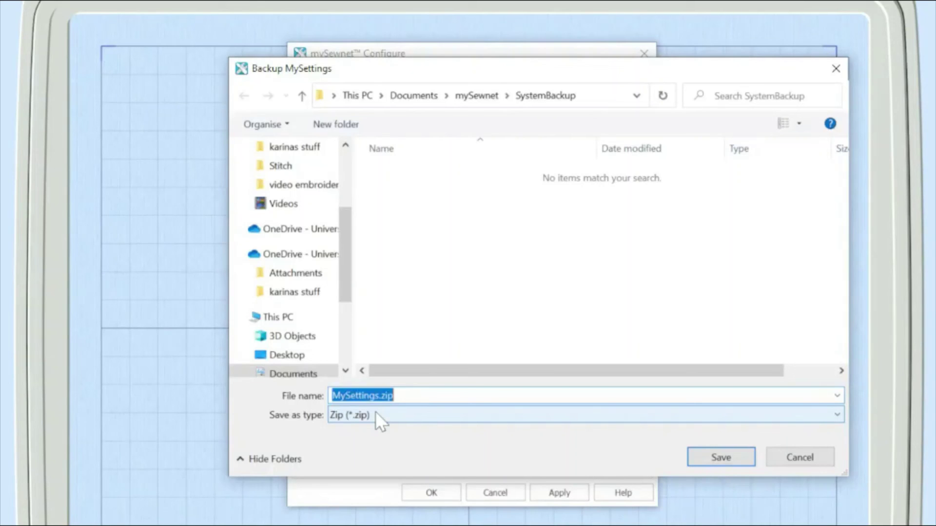
pyautogui.click(799, 461)
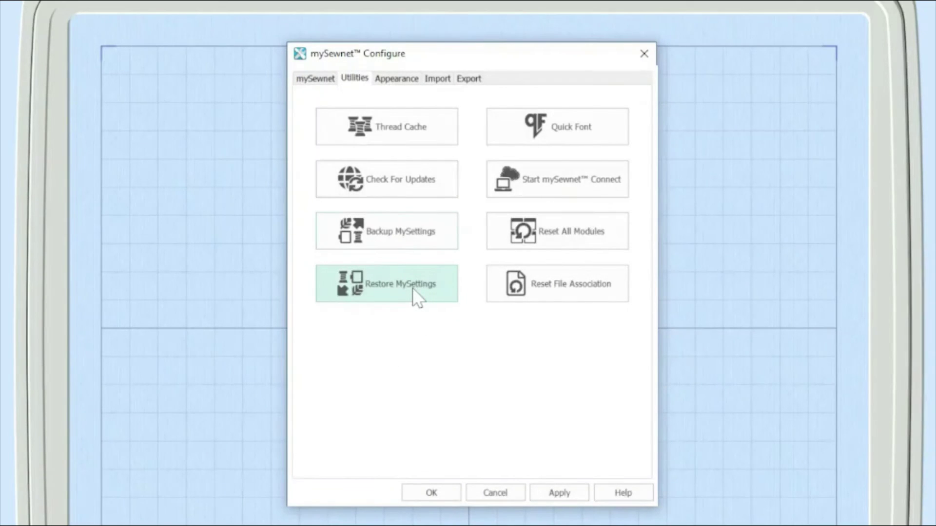
# Open Restore MySettings, showing the SystemBackup folder with MySettings.zip as the file name
pyautogui.click(382, 291)
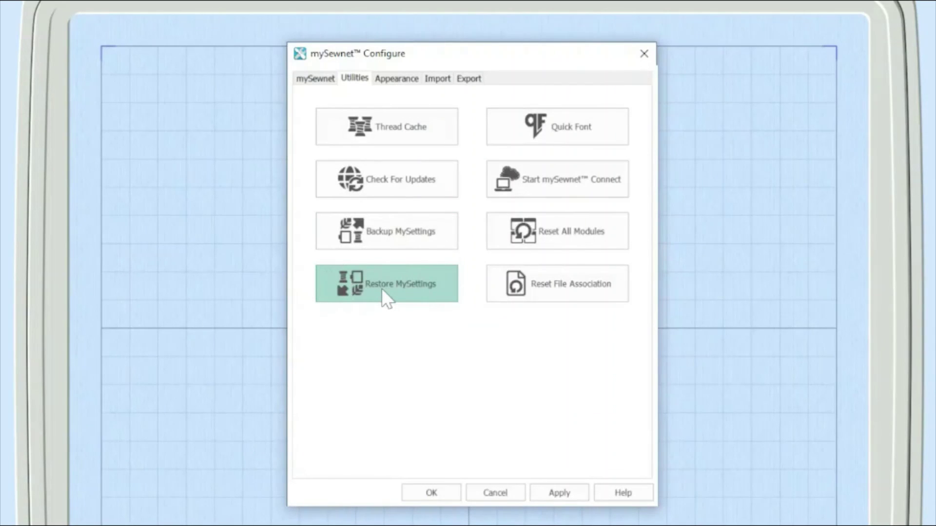
pyautogui.click(381, 288)
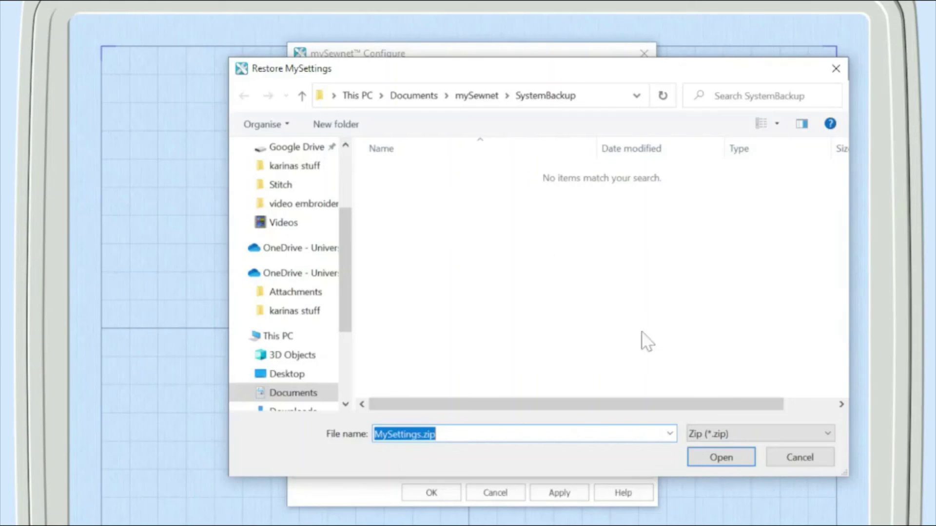
# Cancel the MySettings restore without restoring anything
pyautogui.click(786, 458)
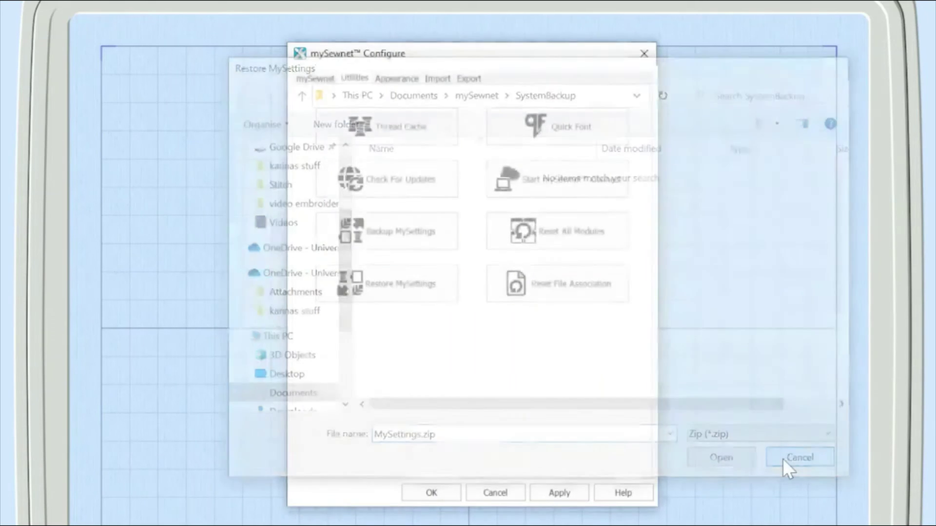